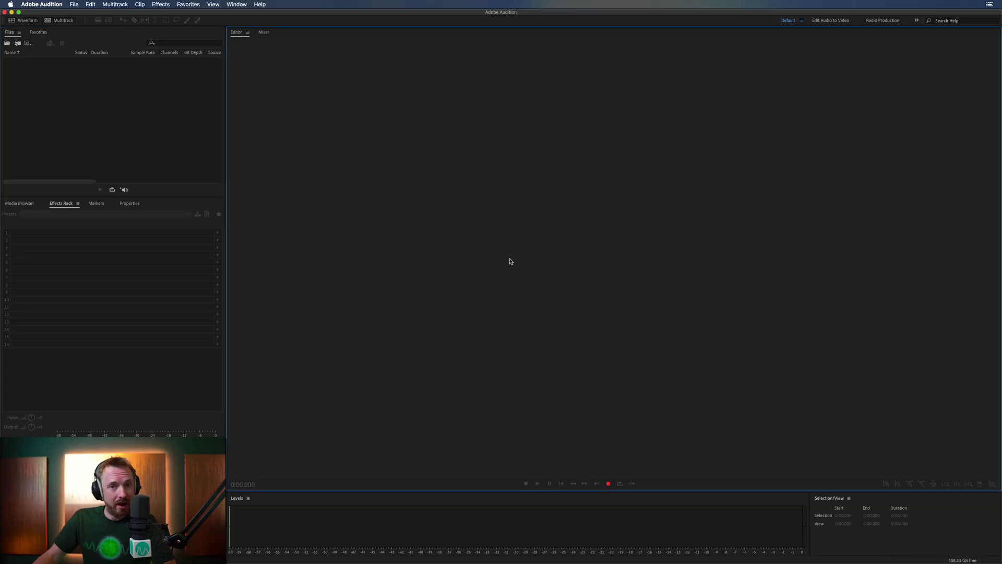
# Create a new stereo audio file named 'Mics' and start recording the microphone
pyautogui.click(75, 6)
pyautogui.moveTo(77, 21)
pyautogui.click(207, 23)
pyautogui.write('Mi')
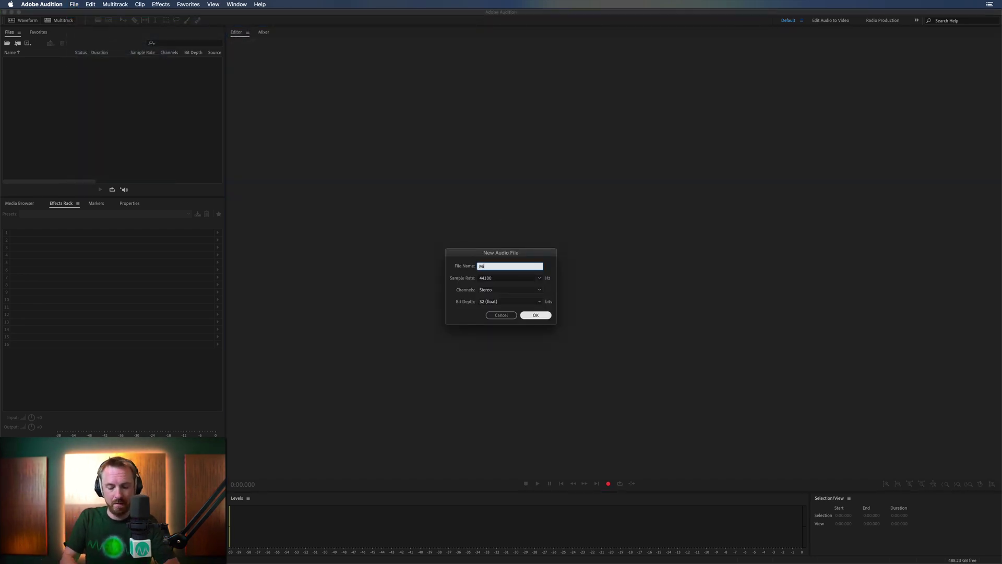
pyautogui.write('cs')
pyautogui.press('Return')
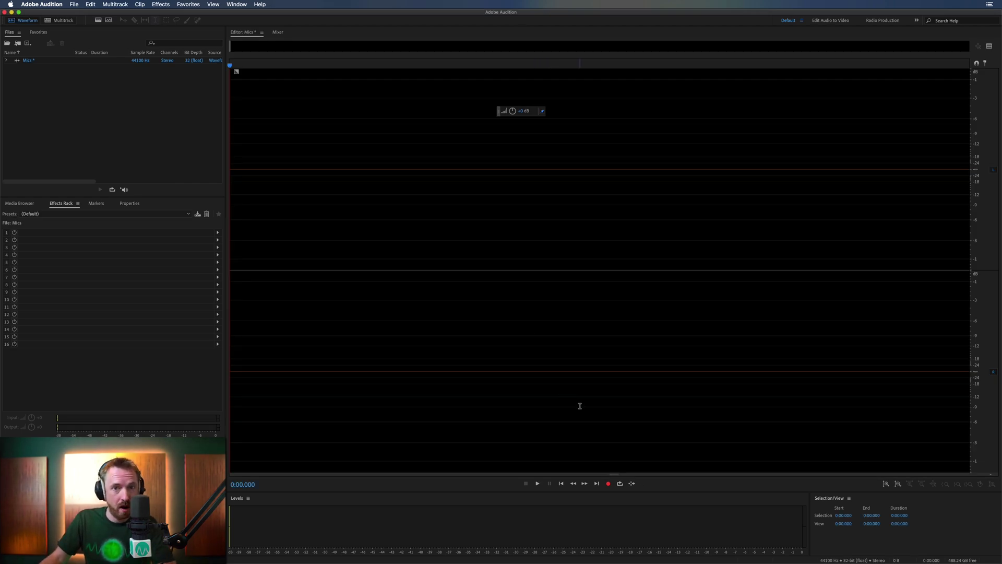
pyautogui.click(608, 483)
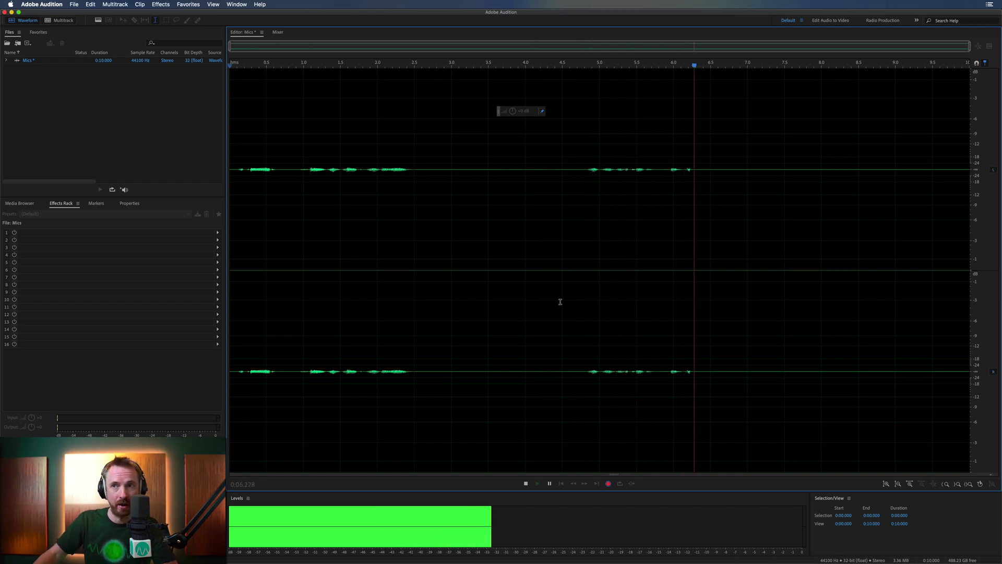
# Stop the Mics recording and place the playhead near 2.9 seconds
pyautogui.press('space')
pyautogui.click(545, 324)
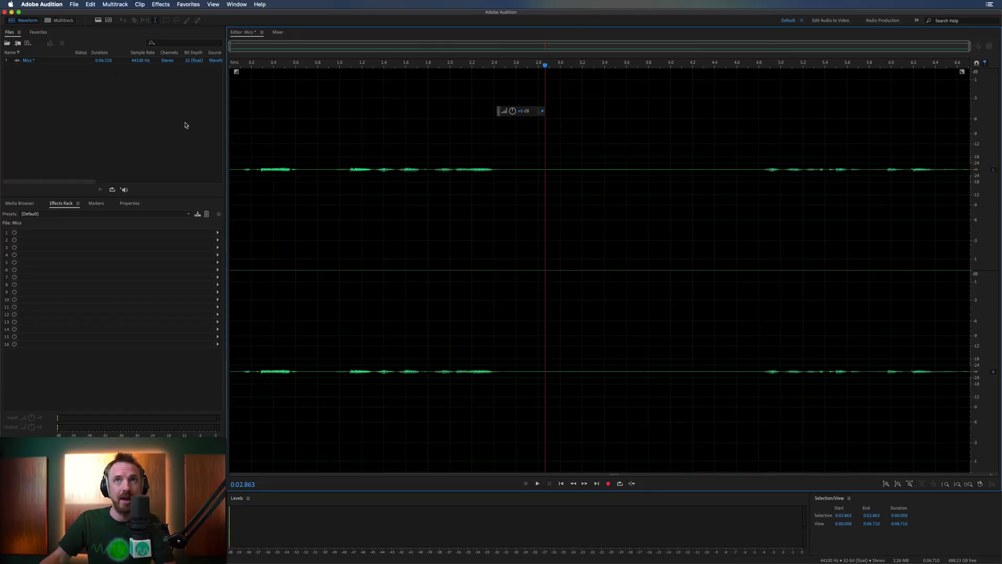
# Map the default stereo input's right channel [R] to Analogue 3 in Audio Channel Mapping
pyautogui.click(55, 9)
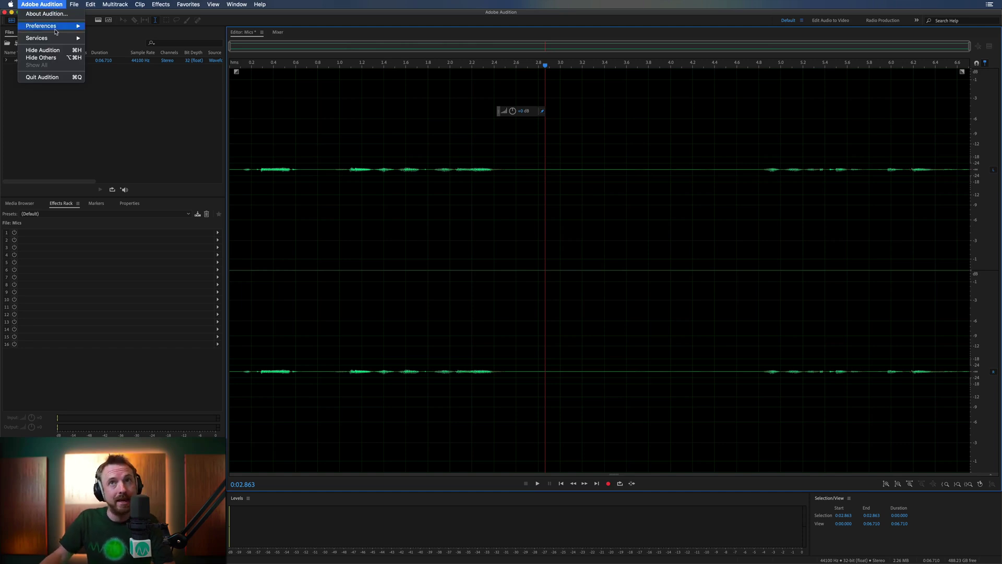
pyautogui.moveTo(40, 26)
pyautogui.click(123, 47)
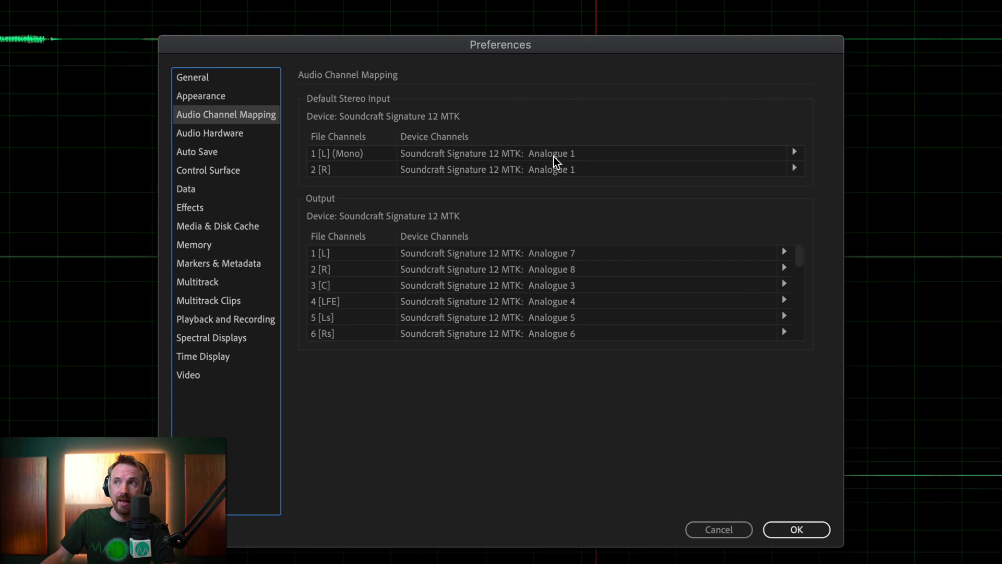
pyautogui.click(605, 157)
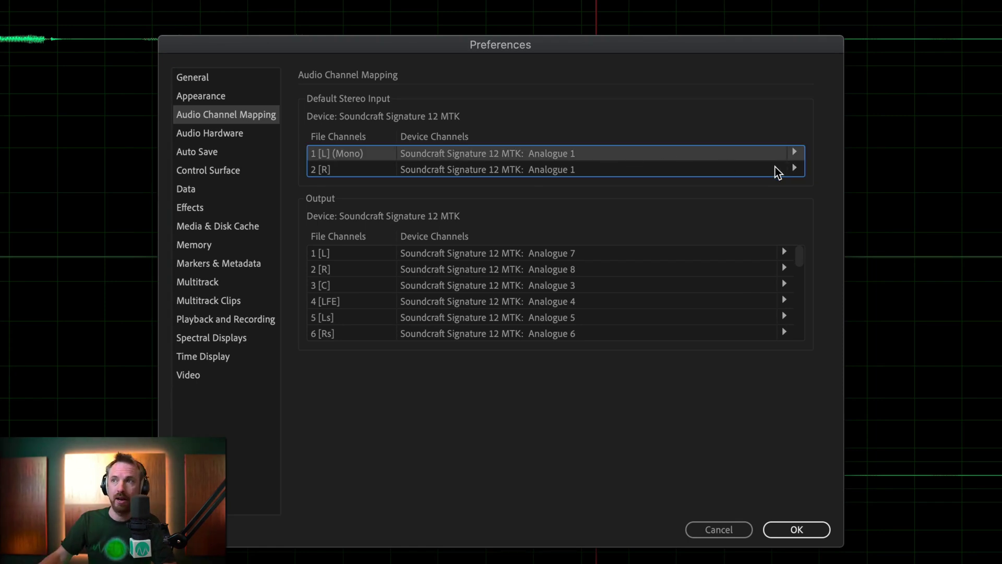
pyautogui.click(798, 173)
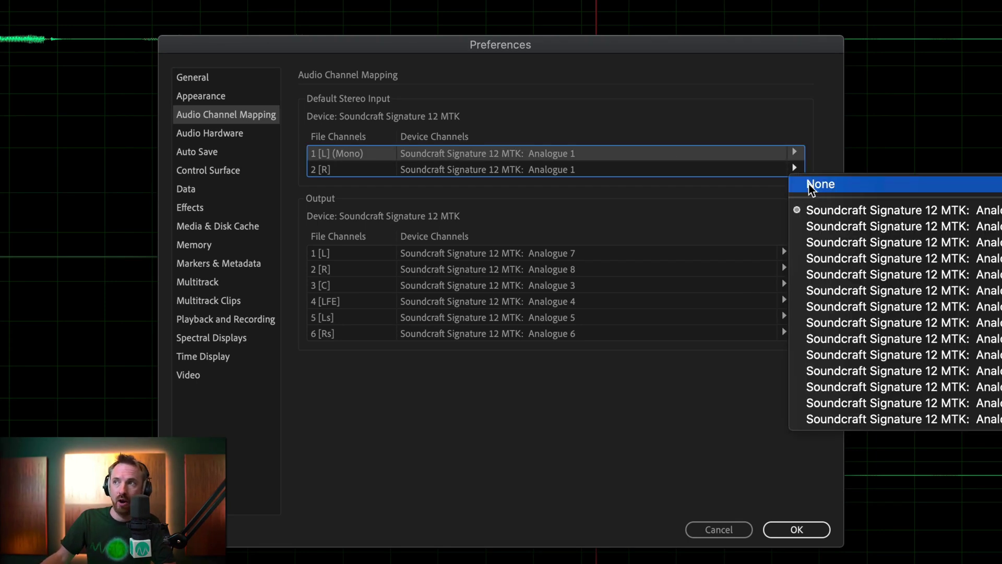
pyautogui.click(826, 245)
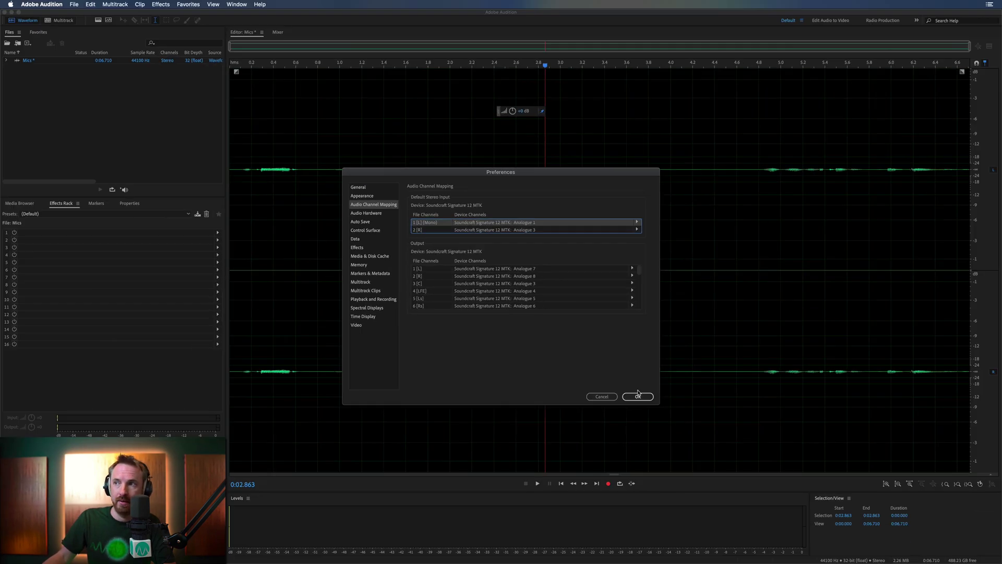
pyautogui.click(635, 390)
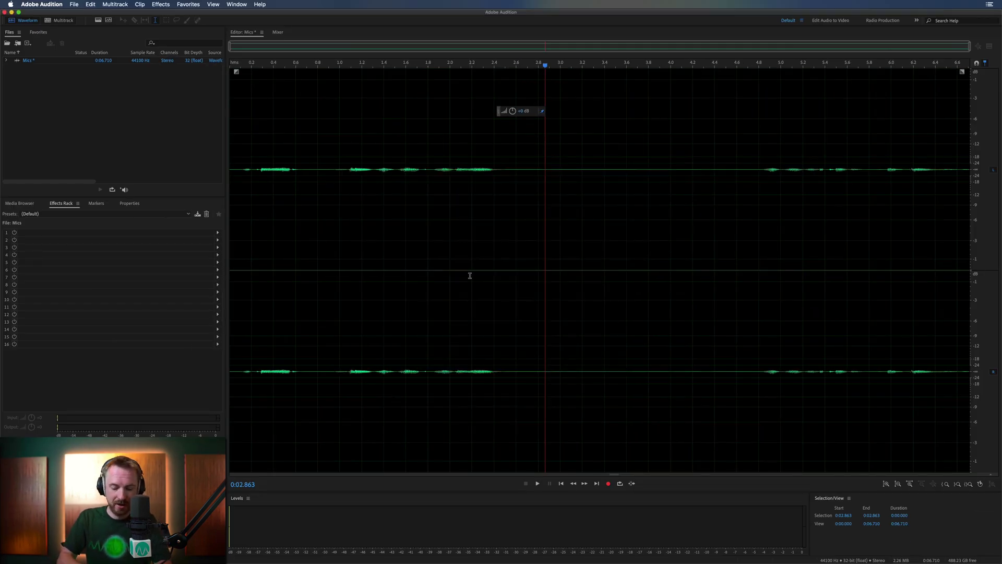
# Create a new audio file named 'Two' and record a short take into it
pyautogui.press('super+shift+n')
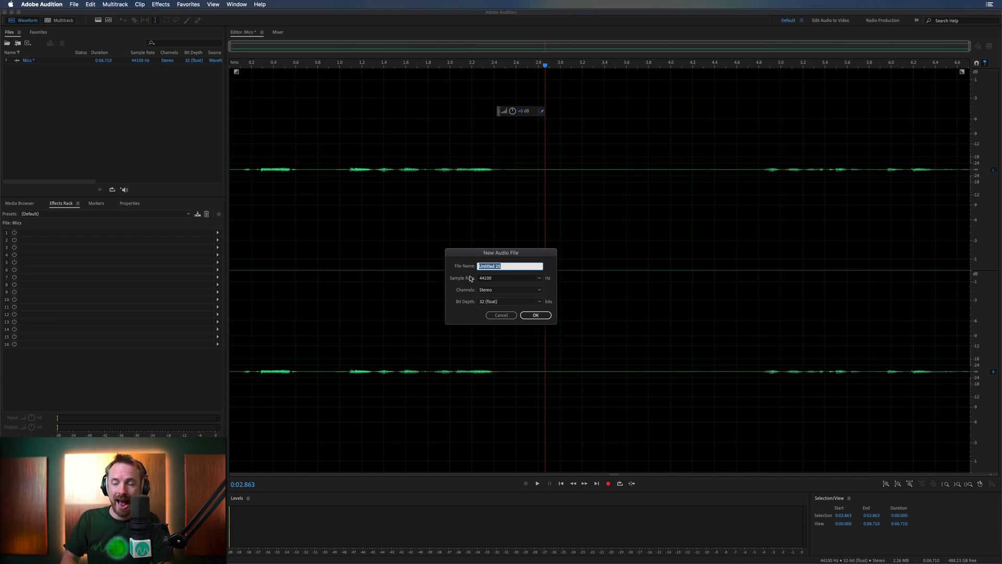
pyautogui.write('wo')
pyautogui.press('Return')
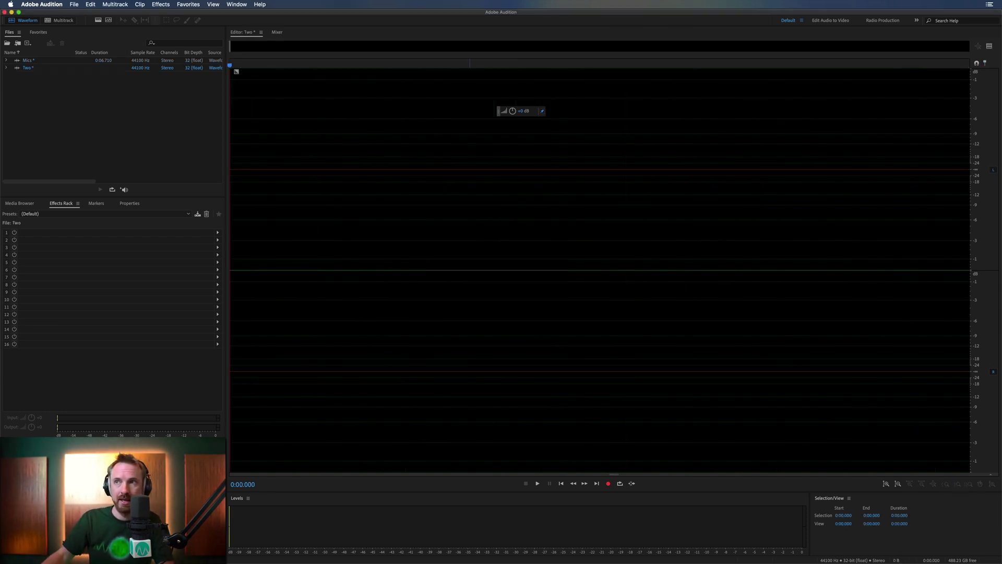
pyautogui.click(607, 484)
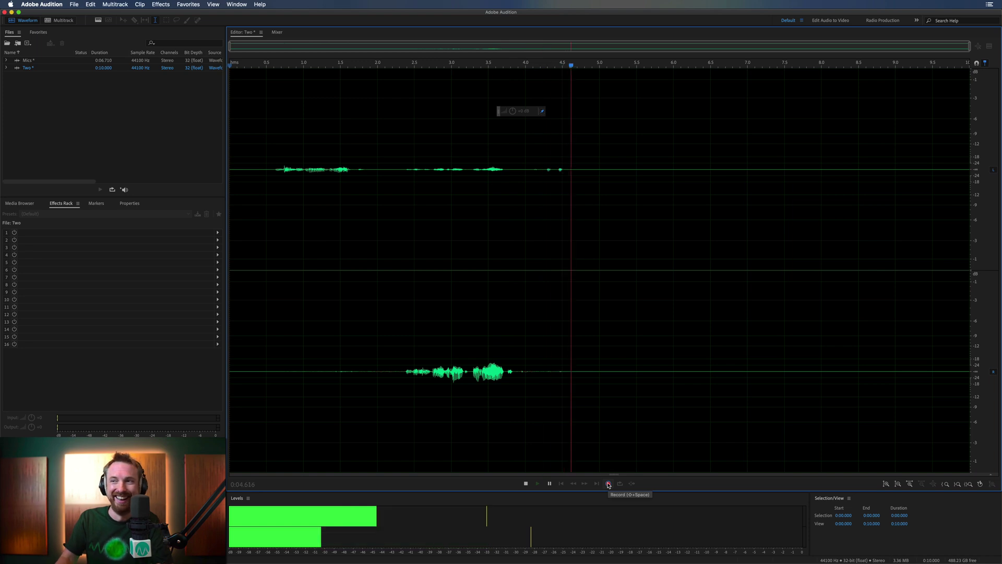
pyautogui.click(608, 484)
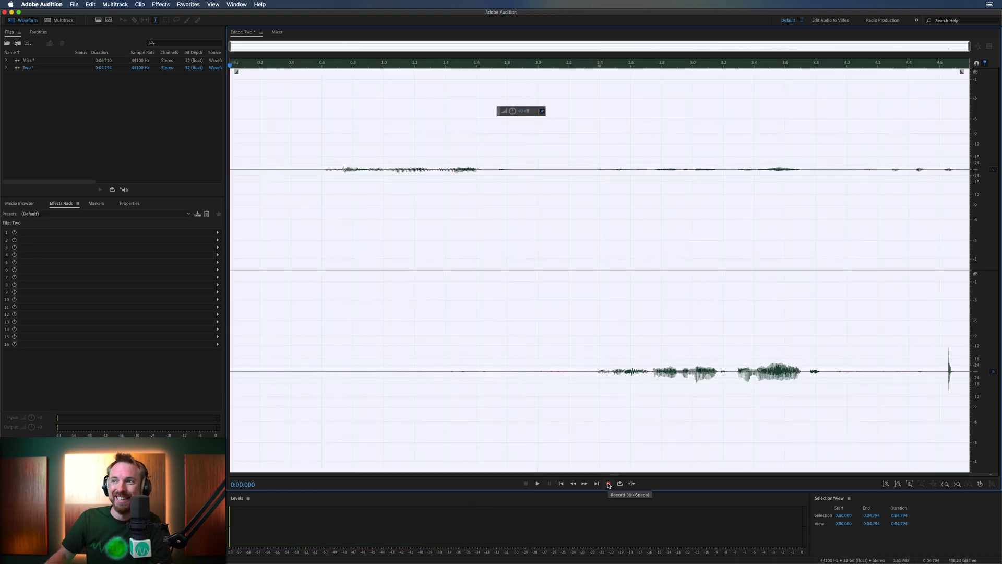
# Normalize the Two clip to -3 dB and play it back from about 0.6 seconds
pyautogui.click(180, 5)
pyautogui.click(210, 104)
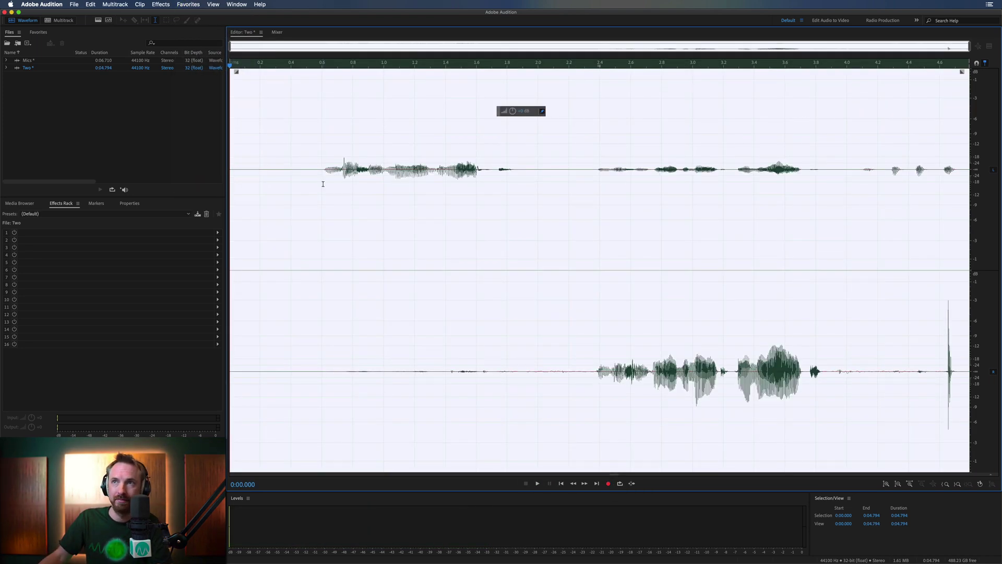
pyautogui.click(324, 183)
pyautogui.press('space')
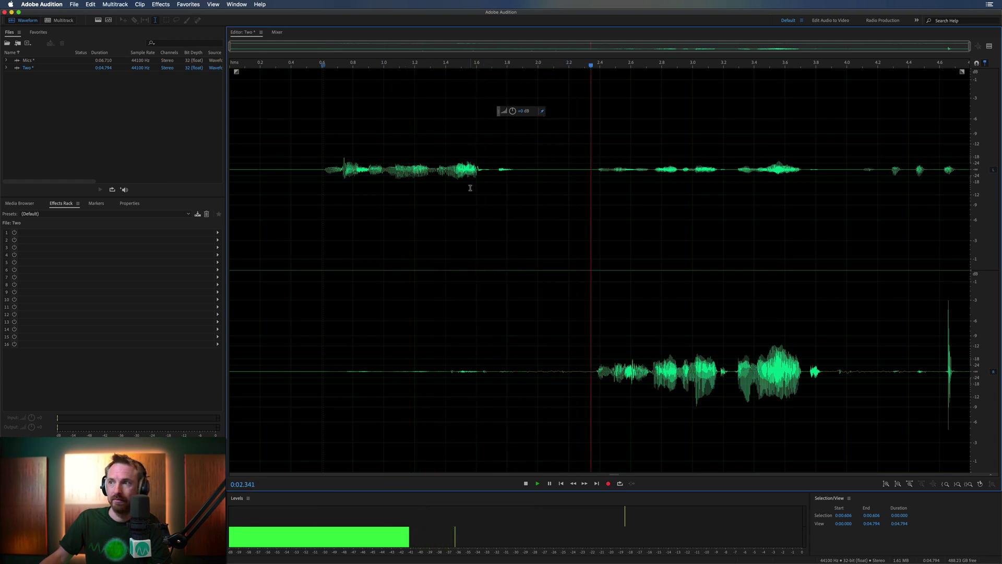
pyautogui.press('space')
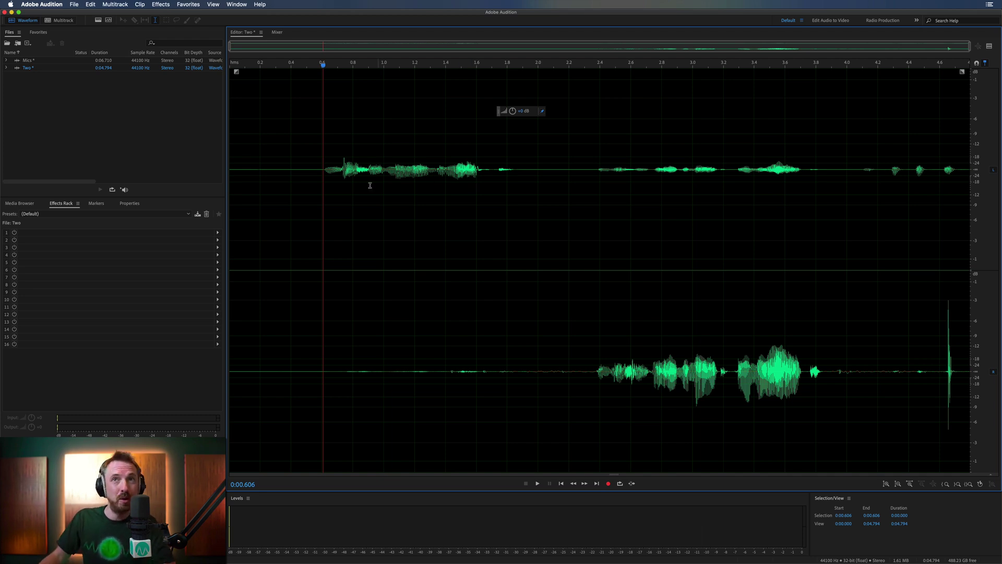
# Create the multitrack session 'Two Mics Same Time'
pyautogui.click(53, 21)
pyautogui.write('Two Mics Same Time')
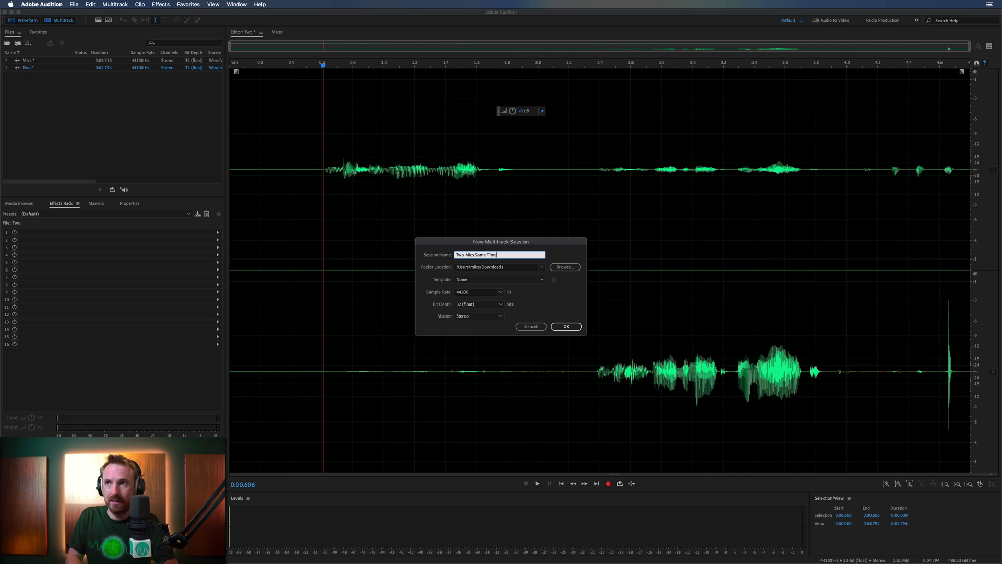
pyautogui.press('Return')
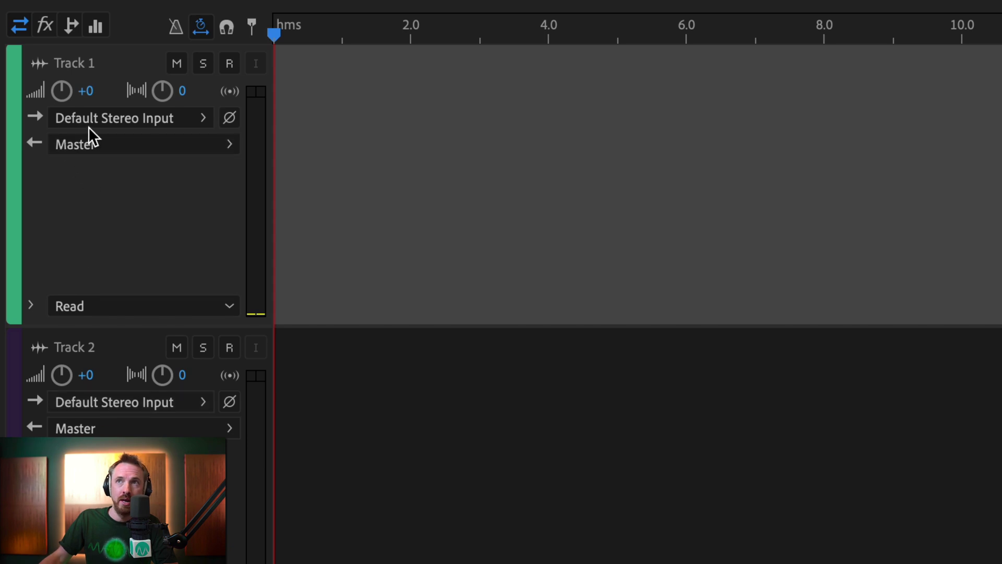
# Set Track 1 to mono Analogue 1 and Track 2 to mono Analogue 3, and arm both
pyautogui.click(120, 119)
pyautogui.moveTo(264, 166)
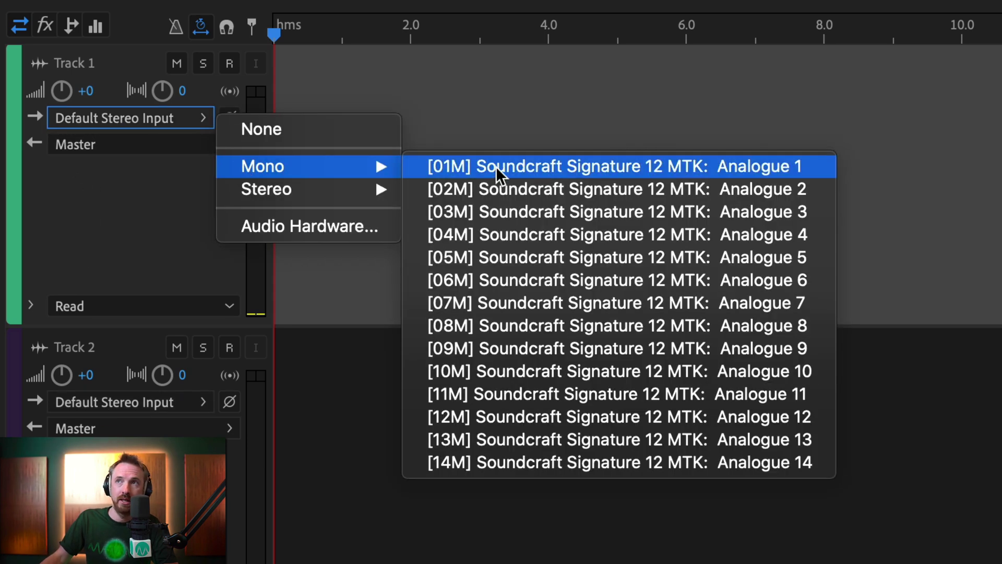
pyautogui.click(550, 175)
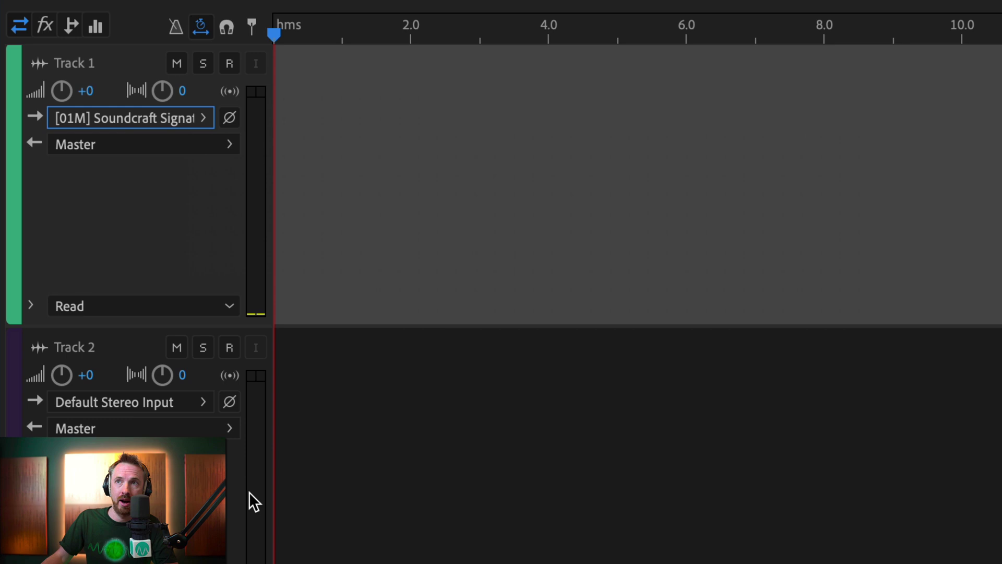
pyautogui.click(181, 402)
pyautogui.moveTo(213, 367)
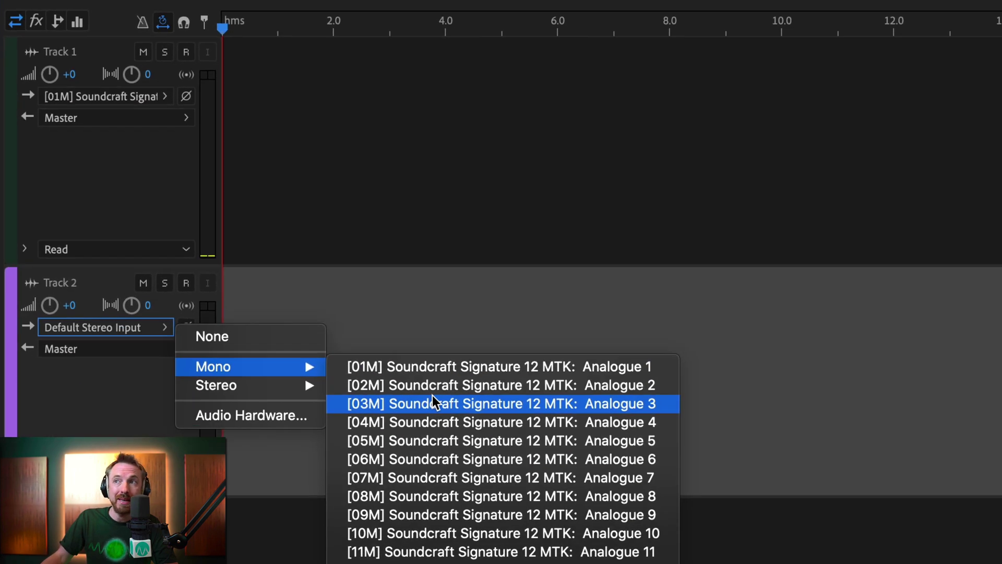
pyautogui.press('Escape')
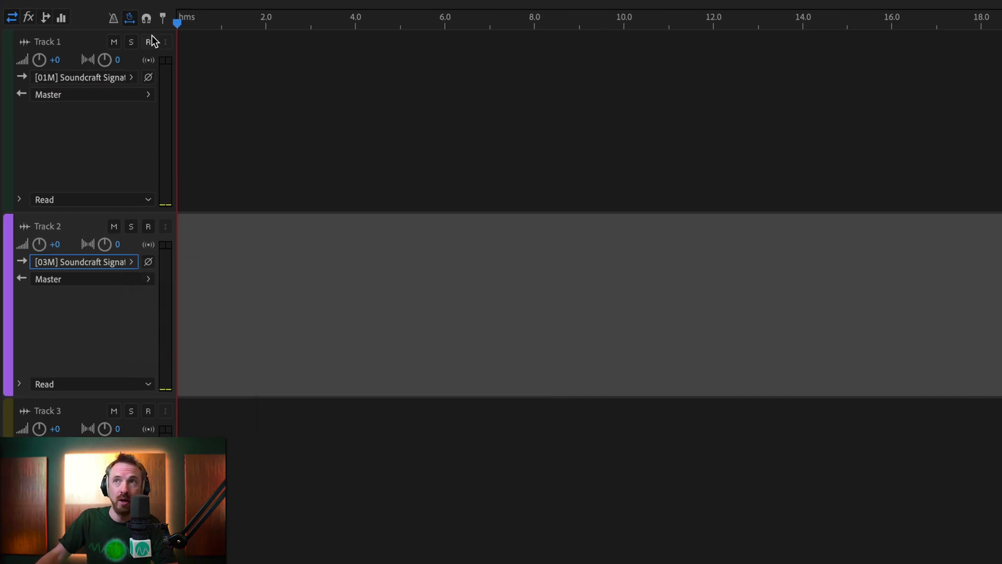
pyautogui.click(148, 43)
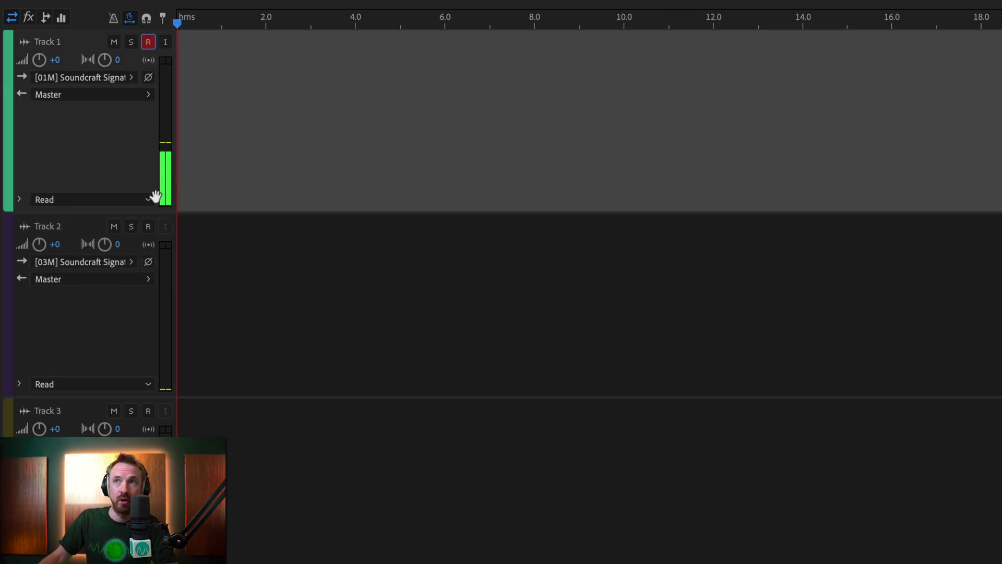
pyautogui.click(150, 226)
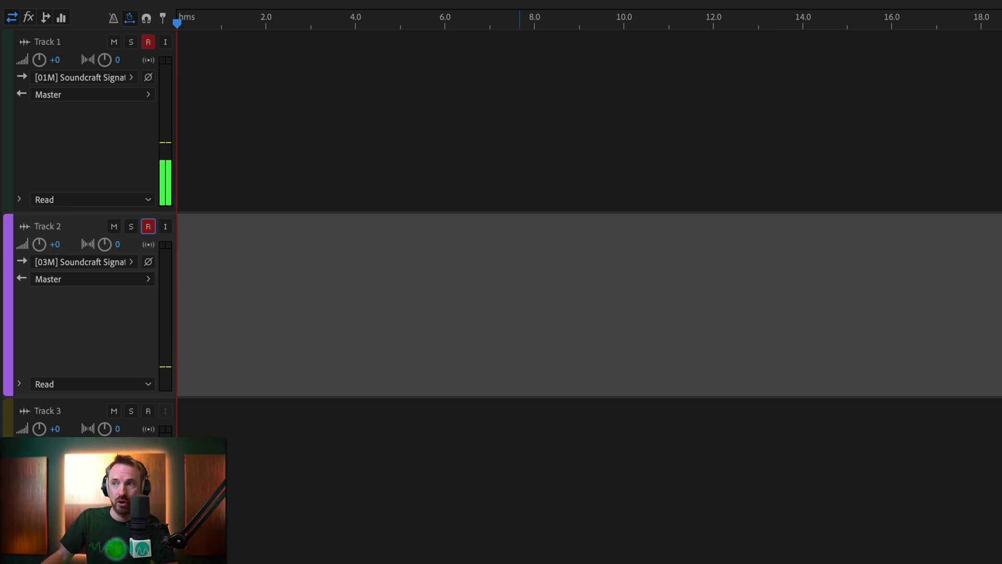
# Record both tracks, then set clip gain to 27.9 dB (Track 1) and 17.9 dB (Track 2)
pyautogui.hotkey('shift', 'space')
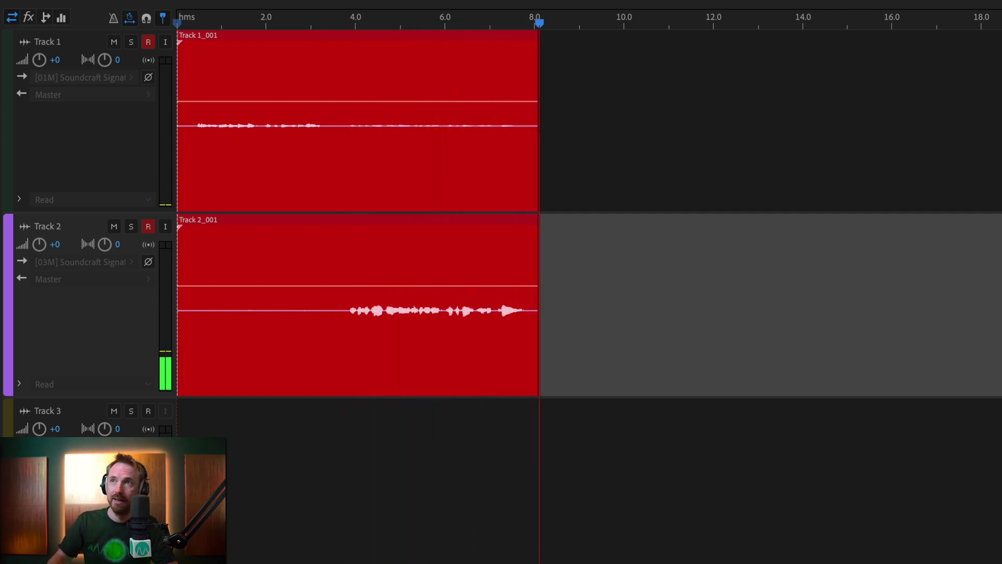
pyautogui.press('space')
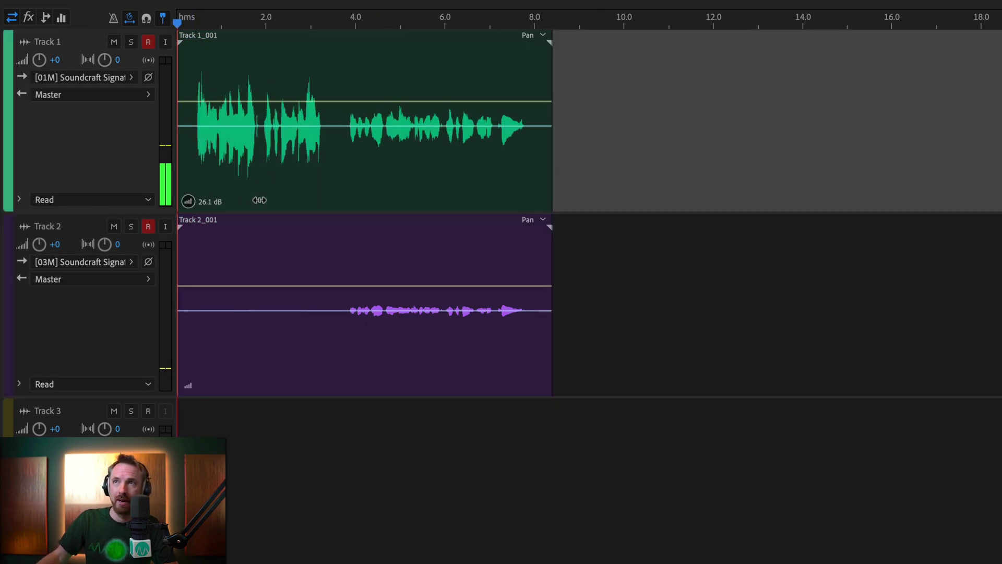
pyautogui.moveTo(196, 202); pyautogui.dragTo(181, 341)
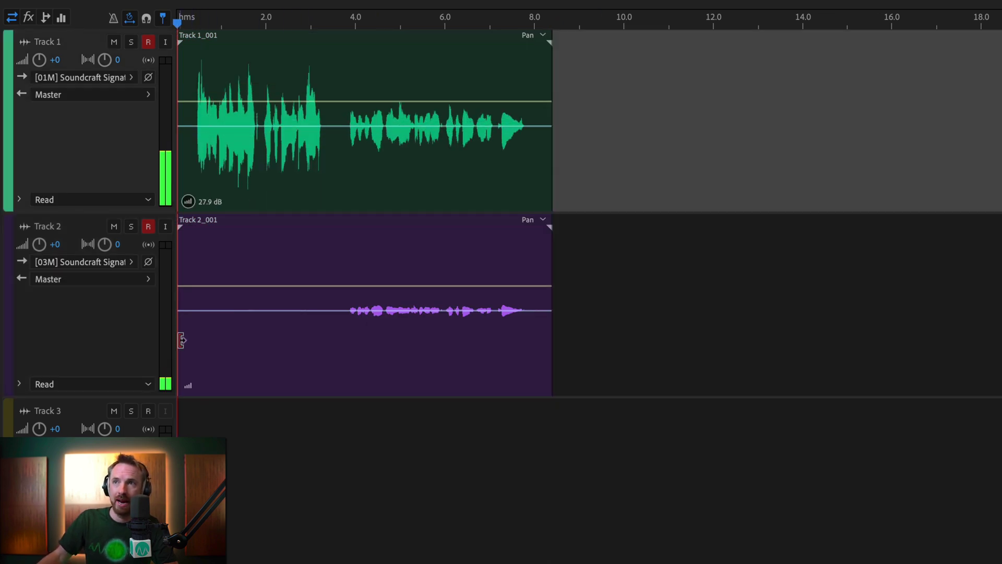
pyautogui.moveTo(187, 383); pyautogui.dragTo(234, 383)
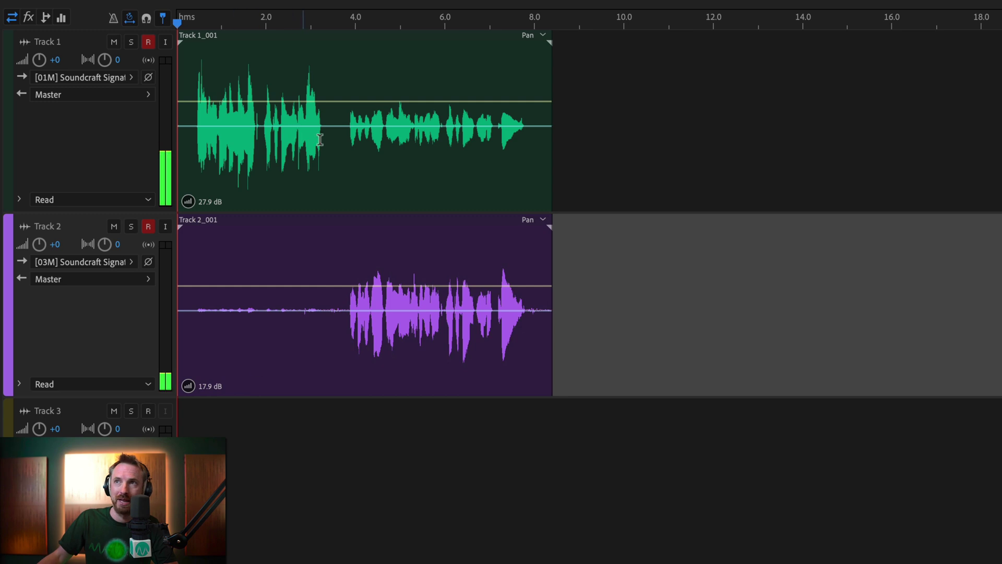
pyautogui.click(352, 142)
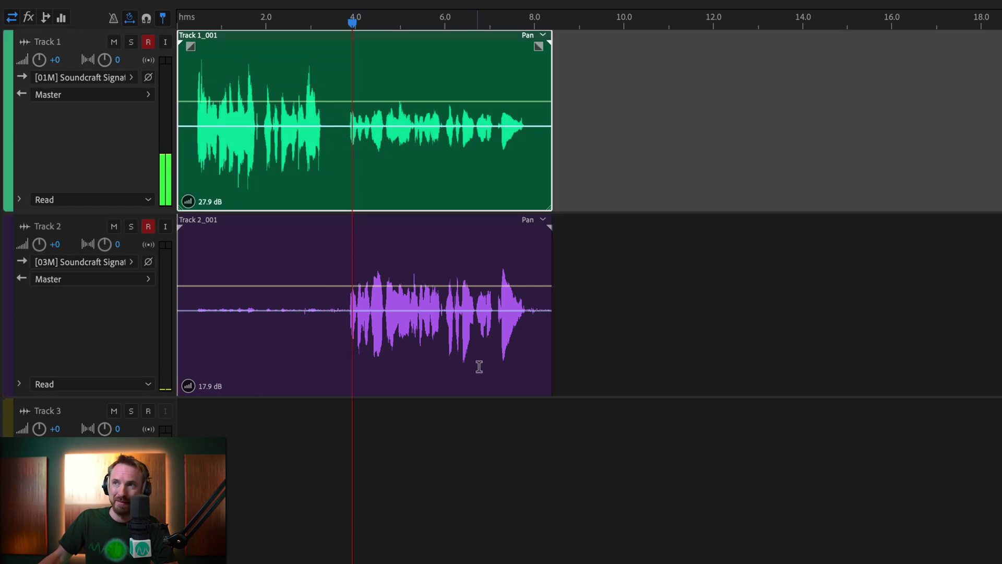
pyautogui.click(338, 322)
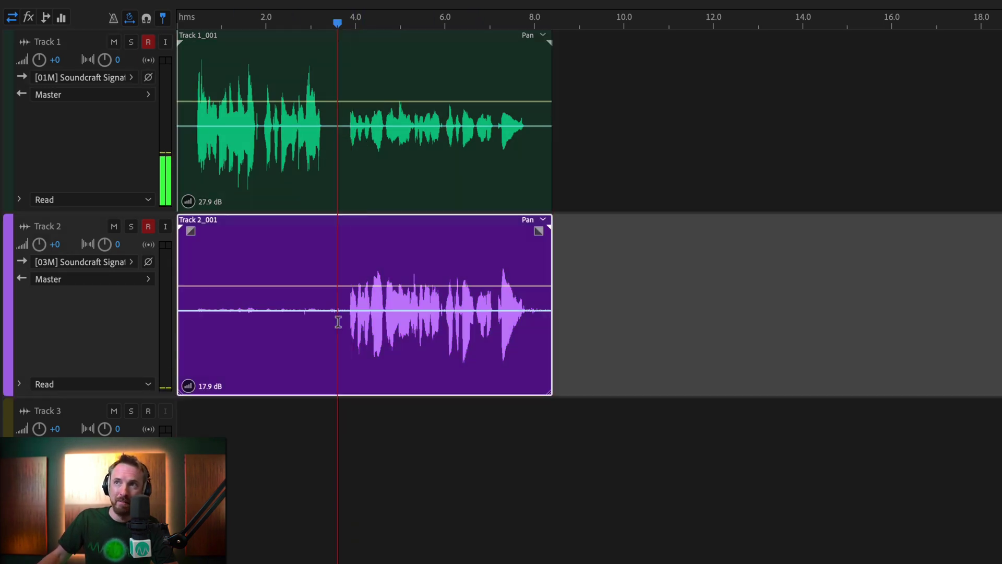